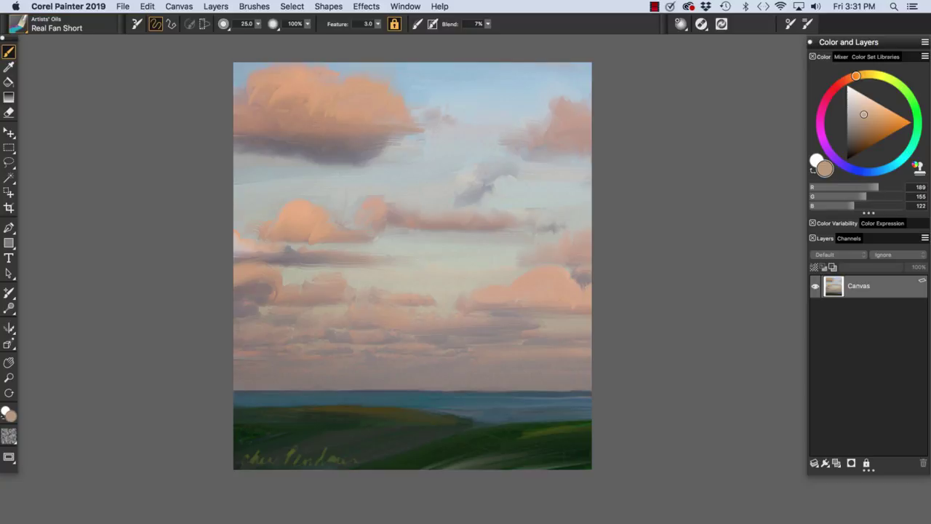
- Adjust the hue ring and saturation/value triangle to golden ochre (R221, G169, B61)
mouse_move(856, 75)
left_mouse_down()
mouse_move(827, 96)
mouse_move(819, 123)
mouse_move(839, 161)
mouse_move(820, 116)
mouse_move(867, 75)
left_mouse_up()
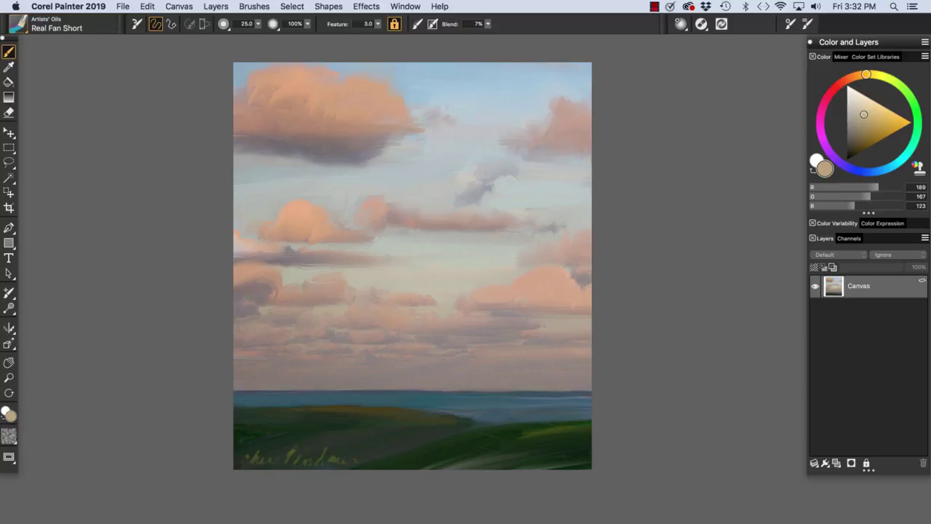
mouse_move(863, 114)
left_mouse_down()
mouse_move(881, 114)
mouse_move(856, 115)
left_mouse_up()
mouse_move(857, 115)
left_mouse_down()
mouse_move(859, 100)
mouse_move(856, 134)
left_mouse_up()
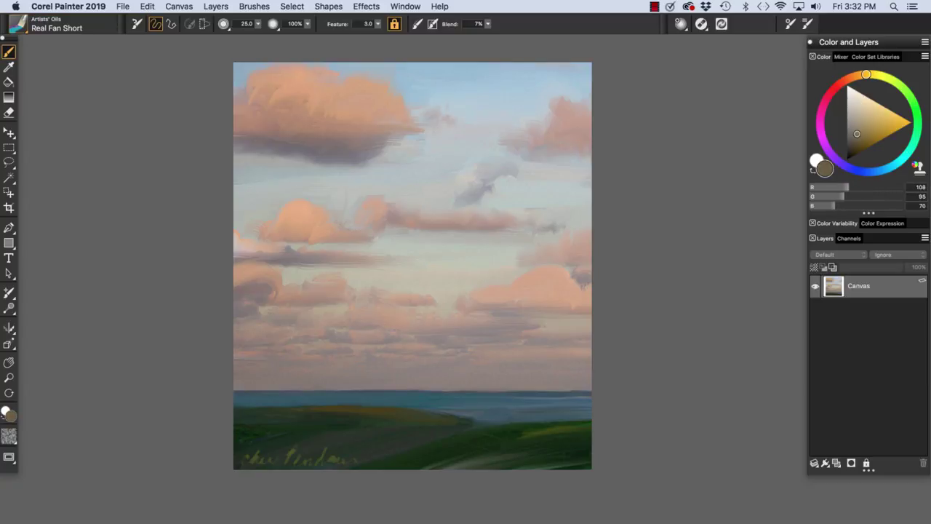
left_click(882, 115)
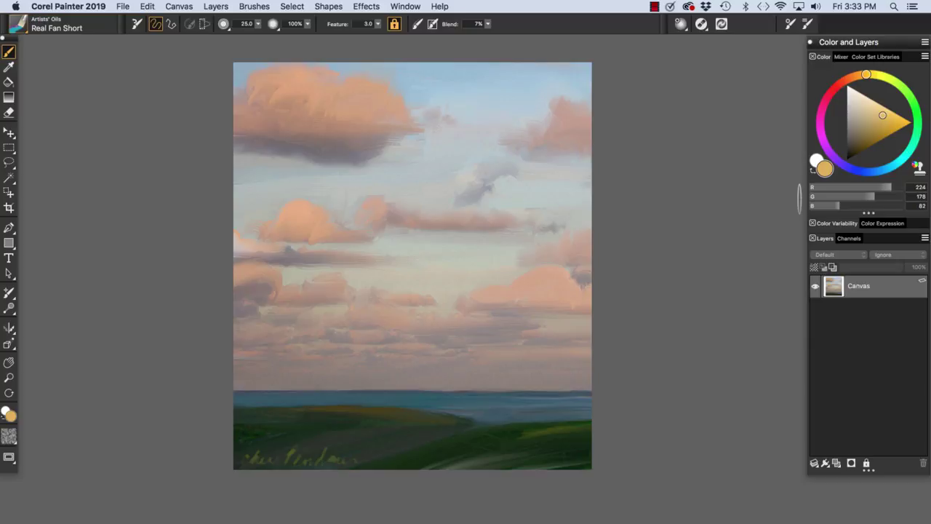
mouse_move(882, 115)
left_mouse_down()
mouse_move(878, 127)
mouse_move(874, 112)
mouse_move(878, 125)
mouse_move(887, 119)
left_mouse_up()
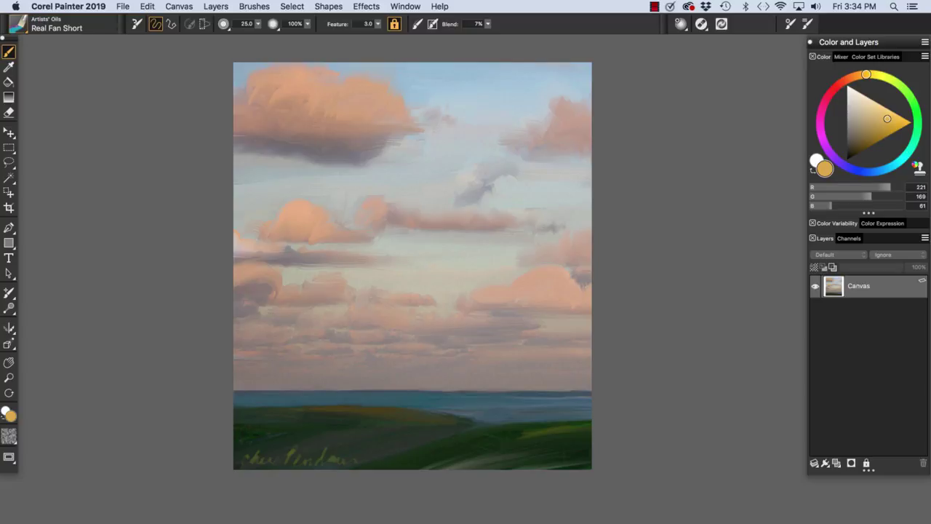
- Swap main and additional colours twice so golden ochre stays active, then bring up the Color panel options
key("shift+s")
key("shift+s")
key("shift+s")
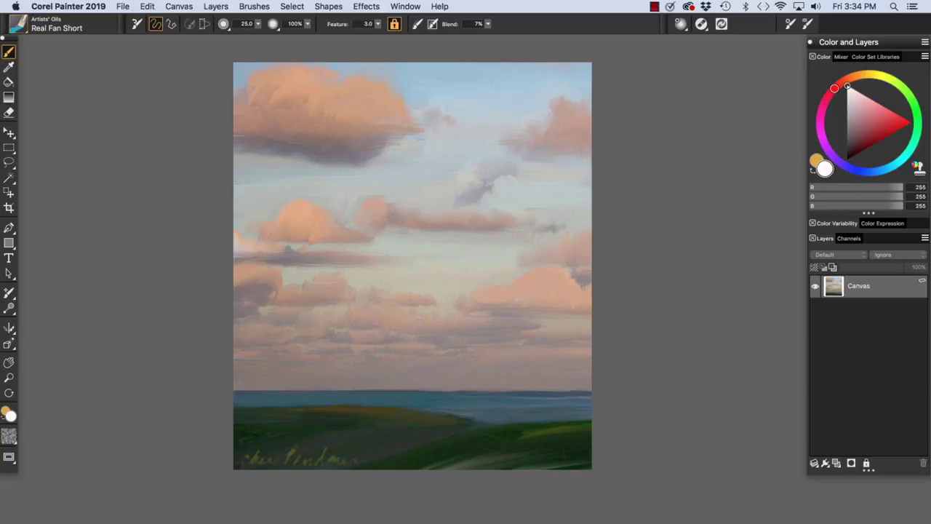
key("shift+s")
key("shift+s")
key("shift+s")
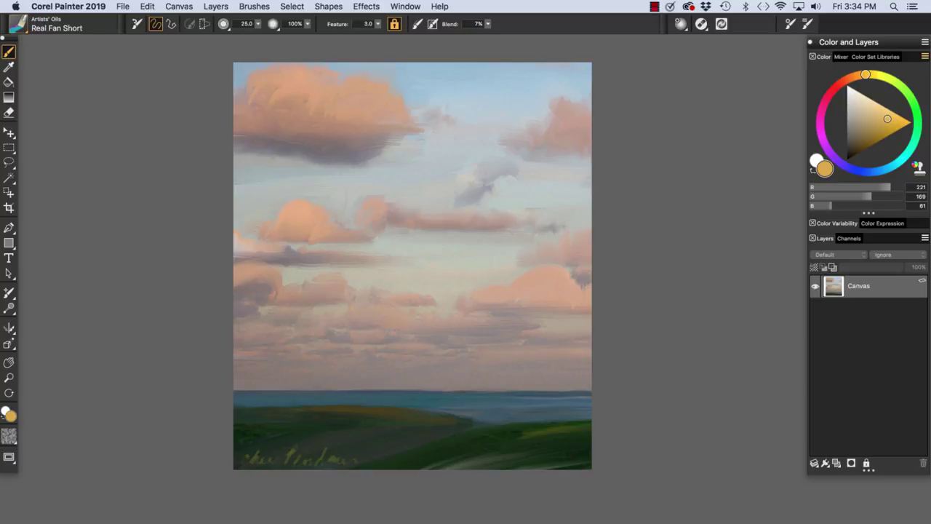
left_click(925, 56)
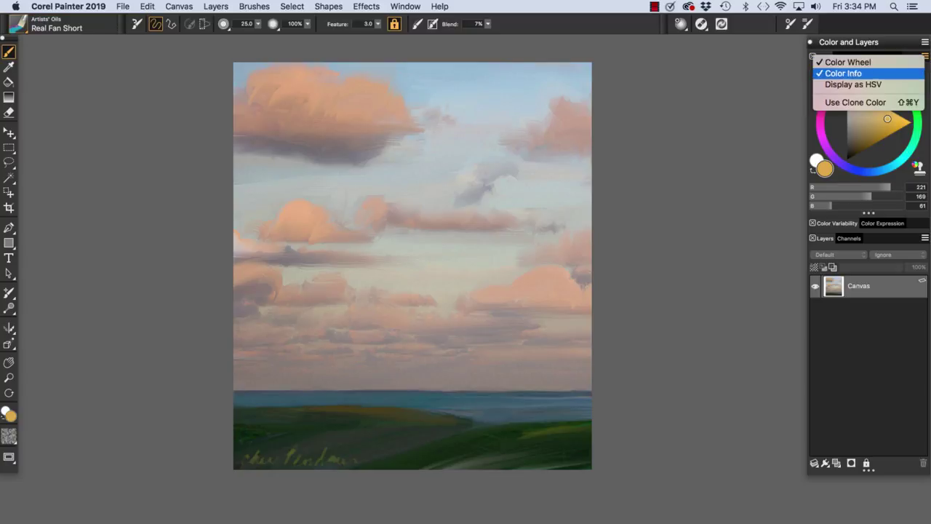
- Switch the Color panel readouts to HSV, then back to RGB
left_click(853, 85)
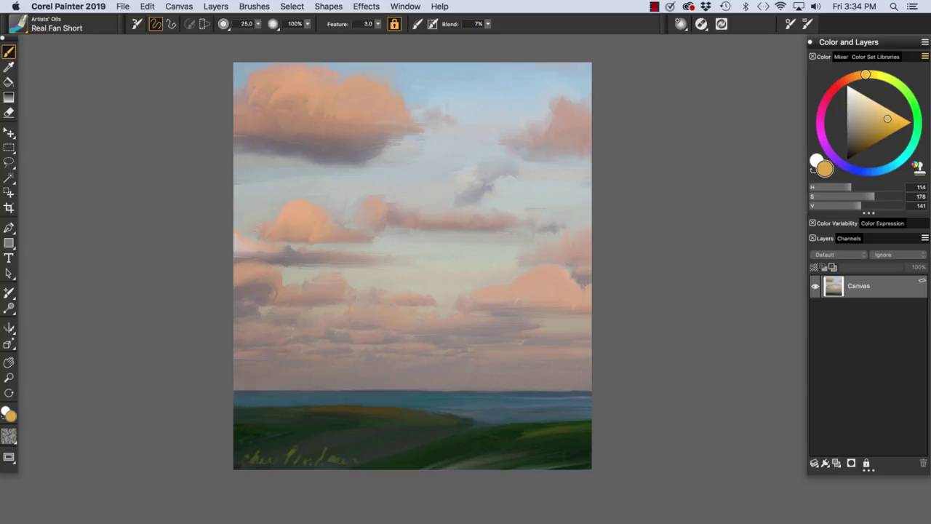
left_click(924, 56)
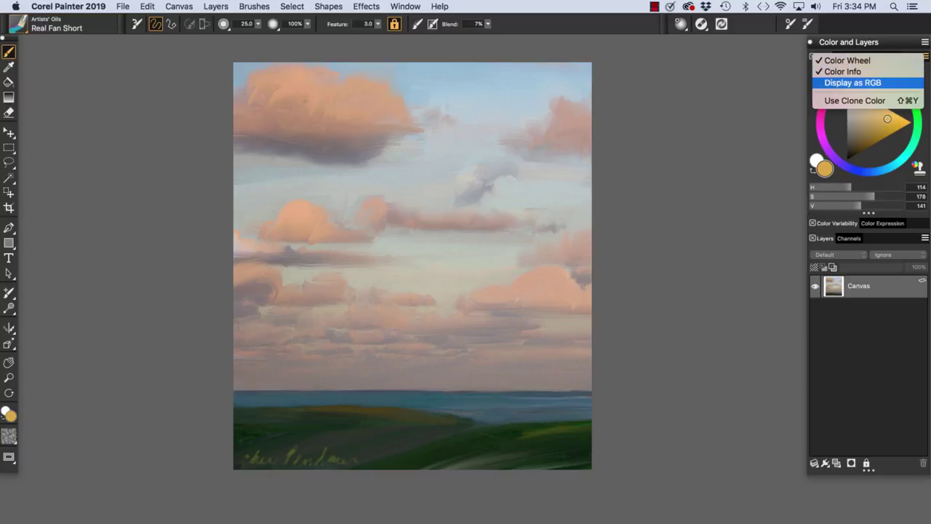
left_click(852, 82)
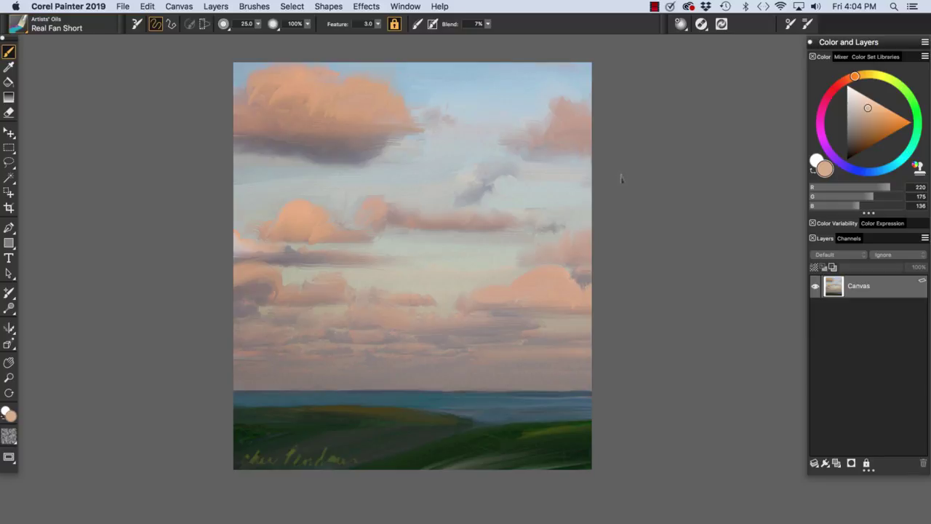
- Use the temporal colour wheel to shift the hue from orange to periwinkle blue (R136, G162, B220)
key("super+alt+1")
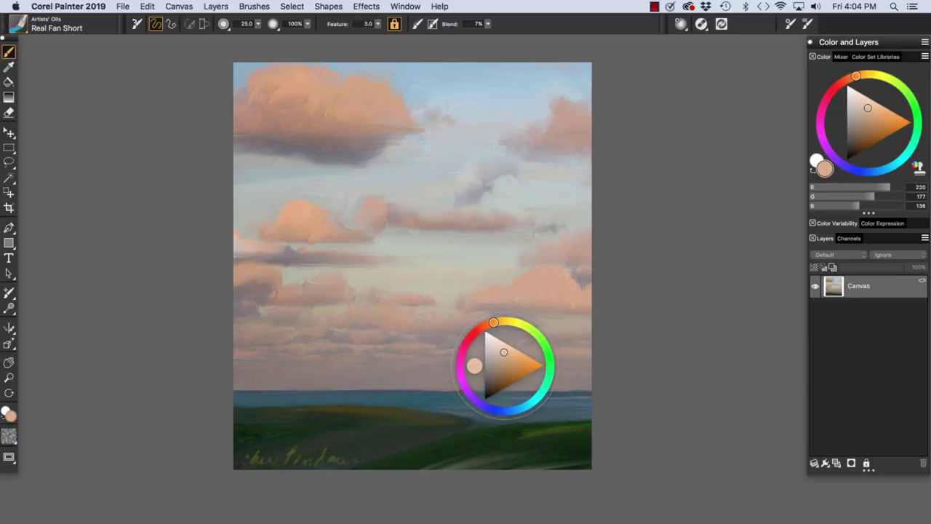
mouse_move(493, 322)
left_mouse_down()
mouse_move(459, 358)
mouse_move(470, 395)
mouse_move(507, 411)
left_mouse_up()
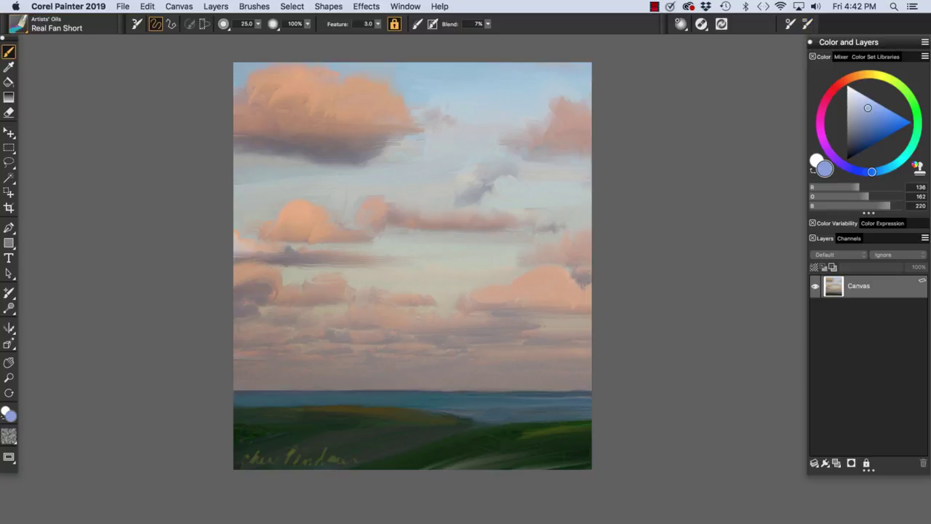
- Switch the Color and Layers panel to the Mixer pad
left_click(840, 56)
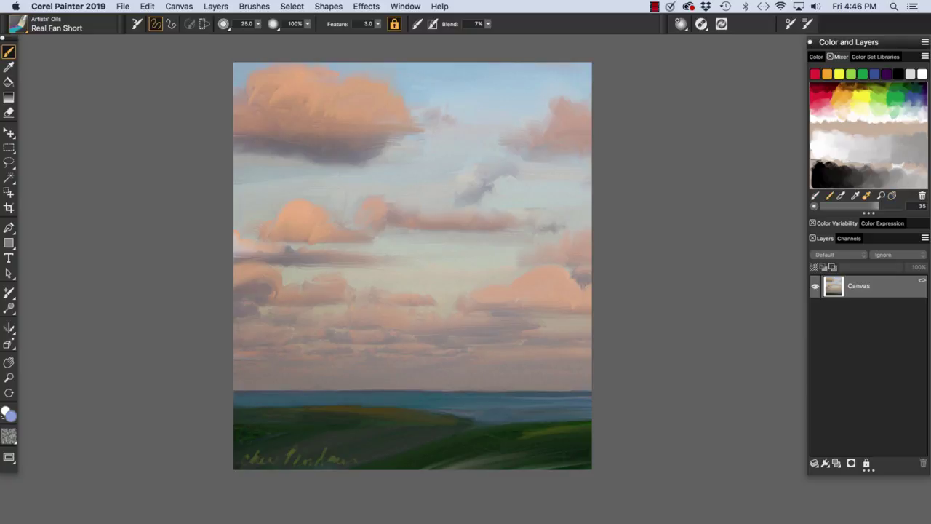
- Paint a green blob onto the mixer pad with the Apply Color tool
left_click(833, 190)
left_click(889, 101)
mouse_move(886, 115)
left_mouse_down()
mouse_move(871, 130)
mouse_move(880, 103)
left_mouse_up()
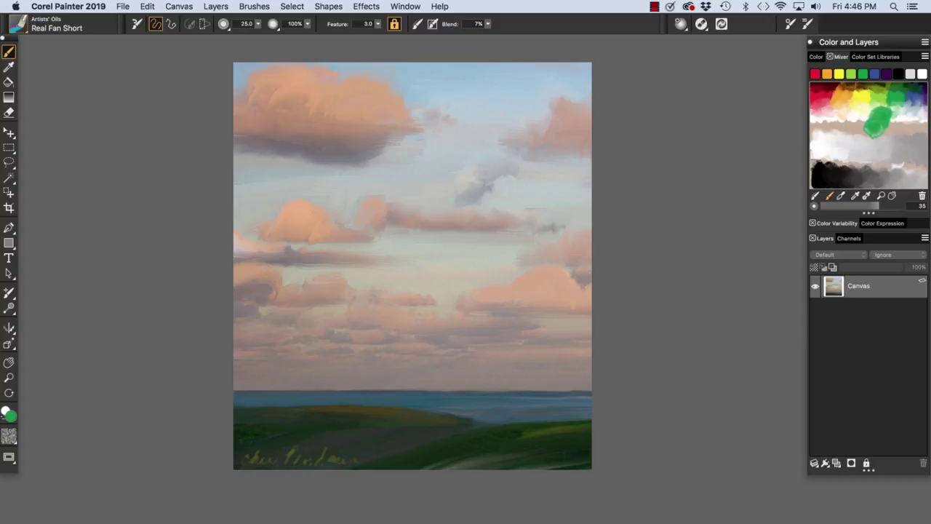
- Sample yellow, smear it over the green blob, and blend them with Mix Color
mouse_move(857, 83)
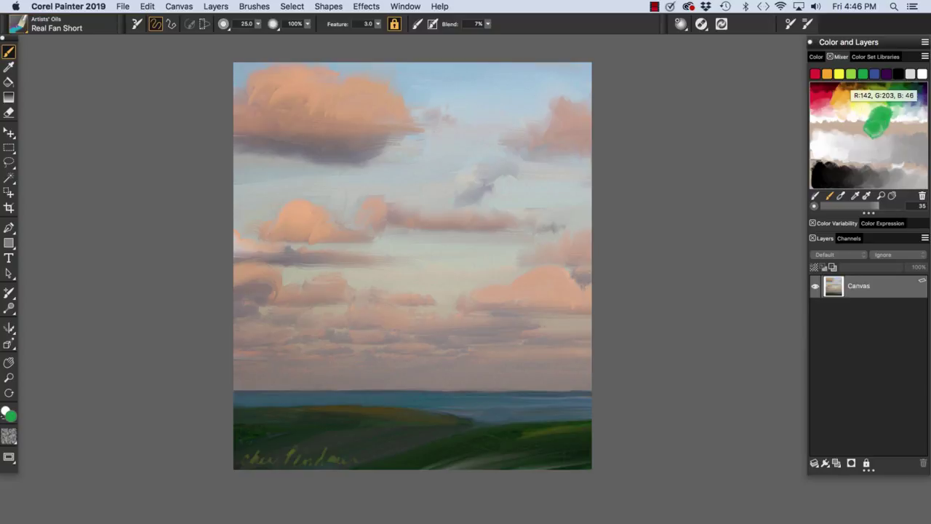
left_click(842, 92)
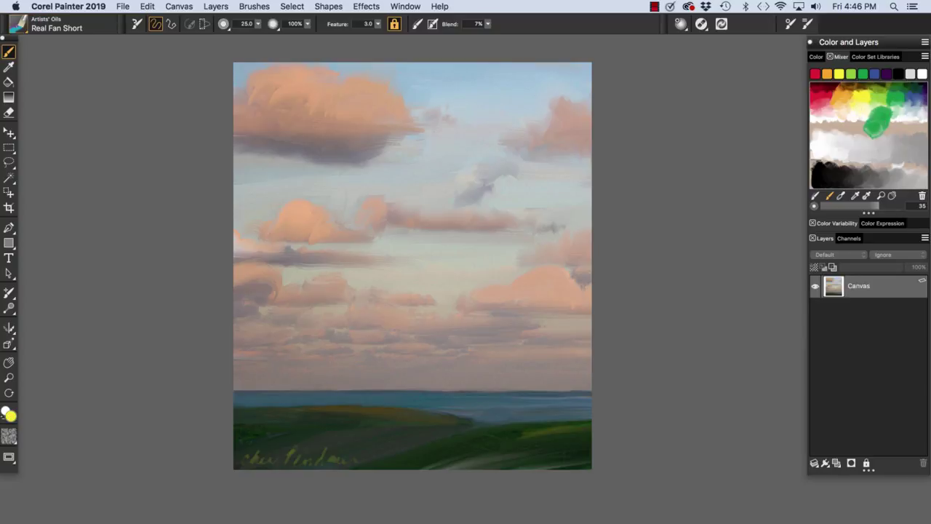
left_click_drag(895, 124, 904, 126)
left_click_drag(896, 125, 888, 142)
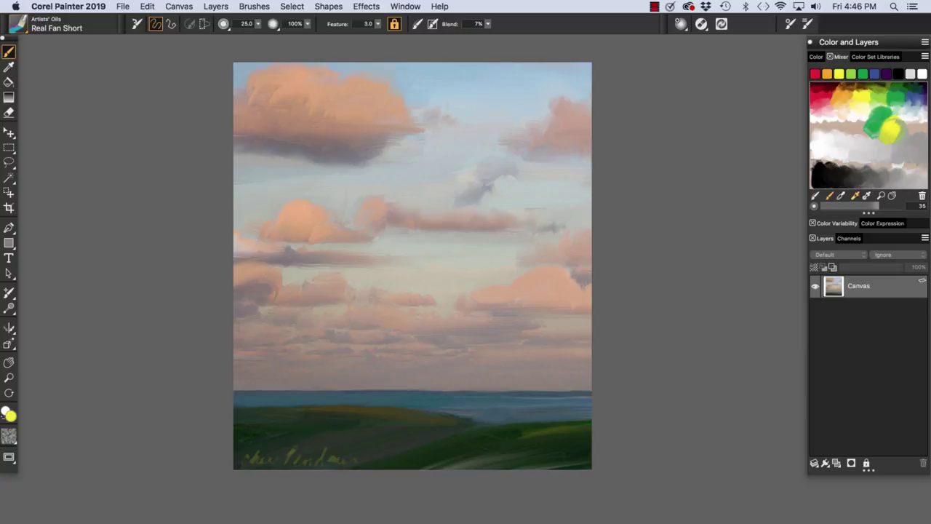
left_click(841, 196)
mouse_move(886, 118)
left_mouse_down()
mouse_move(875, 128)
mouse_move(880, 120)
mouse_move(889, 129)
mouse_move(886, 120)
mouse_move(885, 131)
mouse_move(882, 122)
mouse_move(862, 124)
left_mouse_up()
- Sample the yellow-green mix and streak the left field, then the lower-right hill at brush size 42
left_click(882, 125)
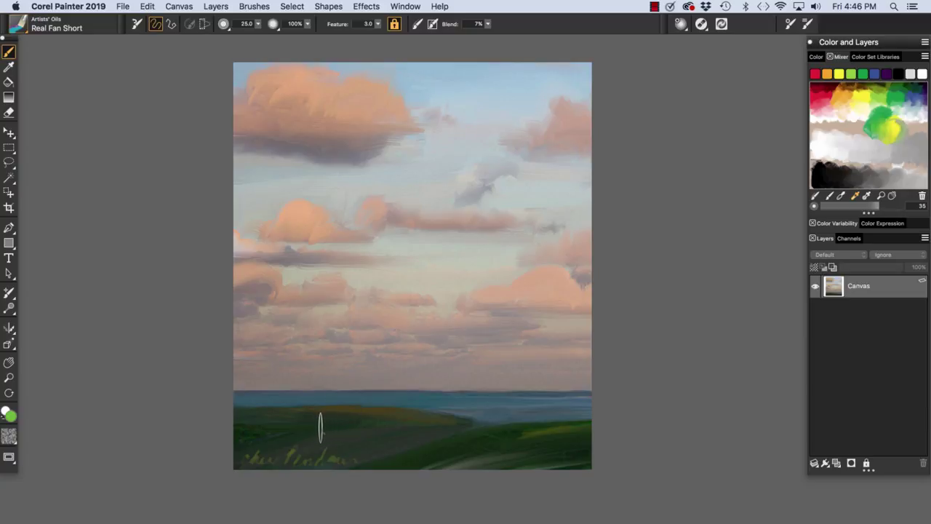
left_click_drag(320, 427, 389, 428)
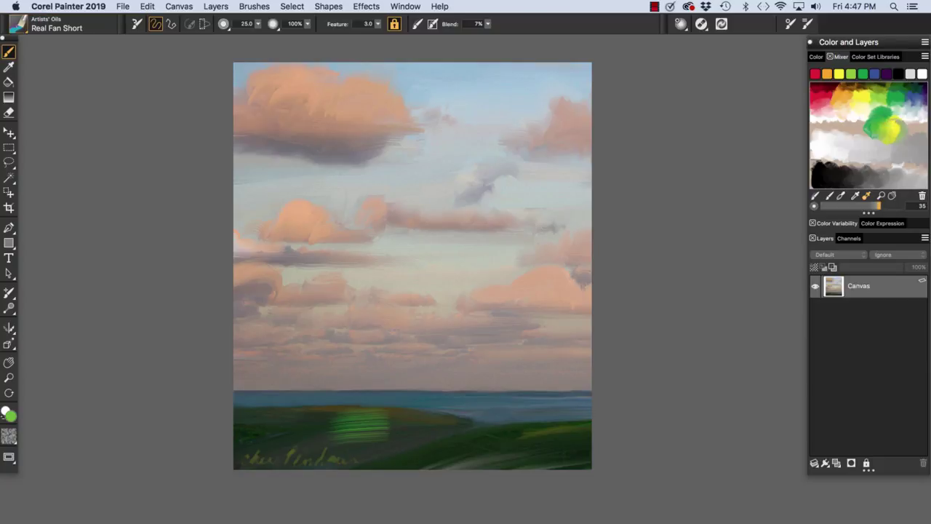
left_click_drag(878, 206, 889, 205)
left_click_drag(438, 454, 486, 443)
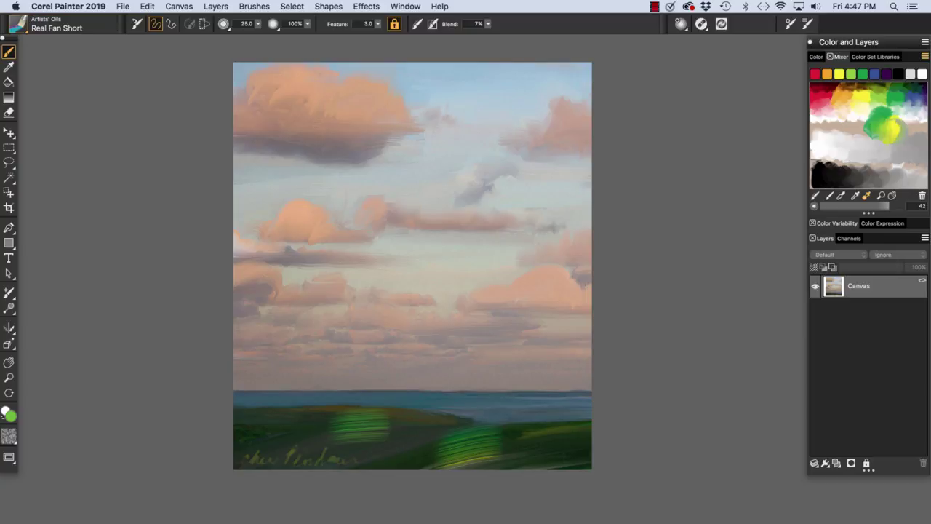
- Choose Restore Default Mixer from the Mixer panel options menu
left_click(925, 56)
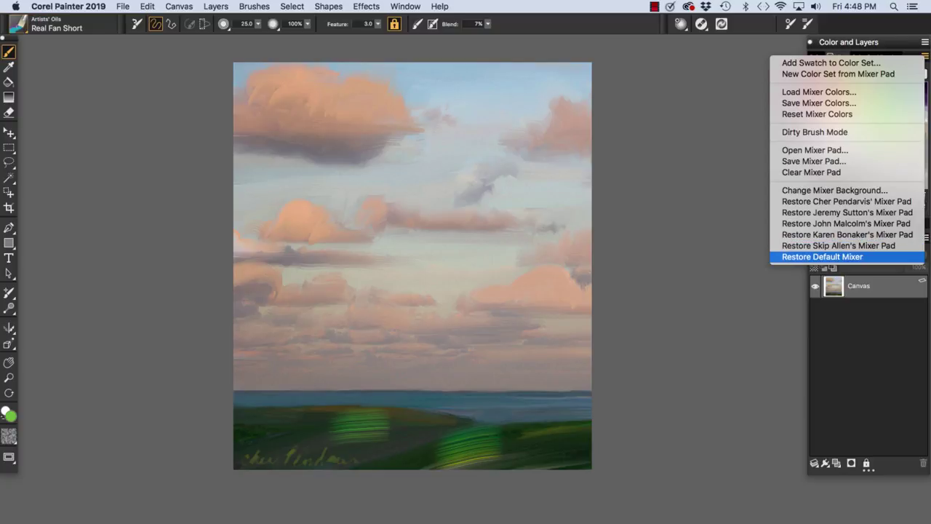
left_click(822, 257)
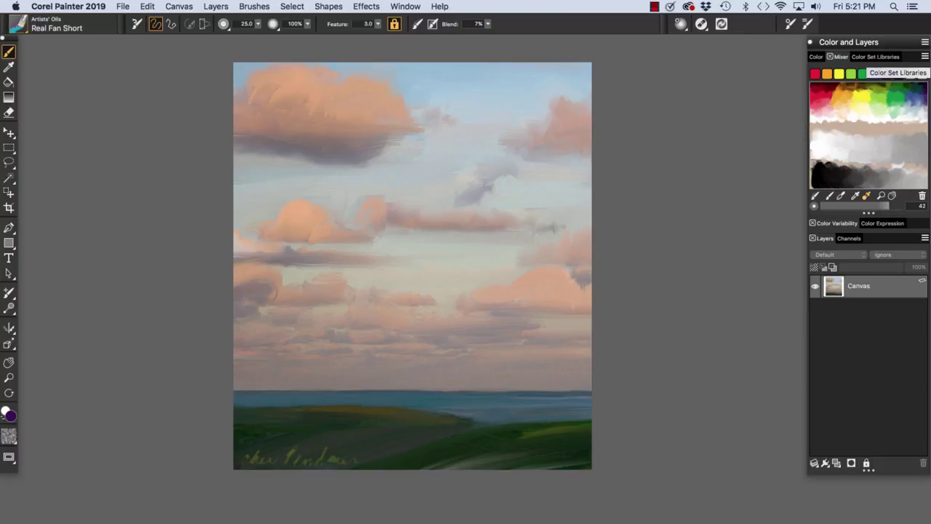
- From the Painter Colors set, paint a curving purple sky stroke and an overlapping Carmine stroke
left_click(876, 57)
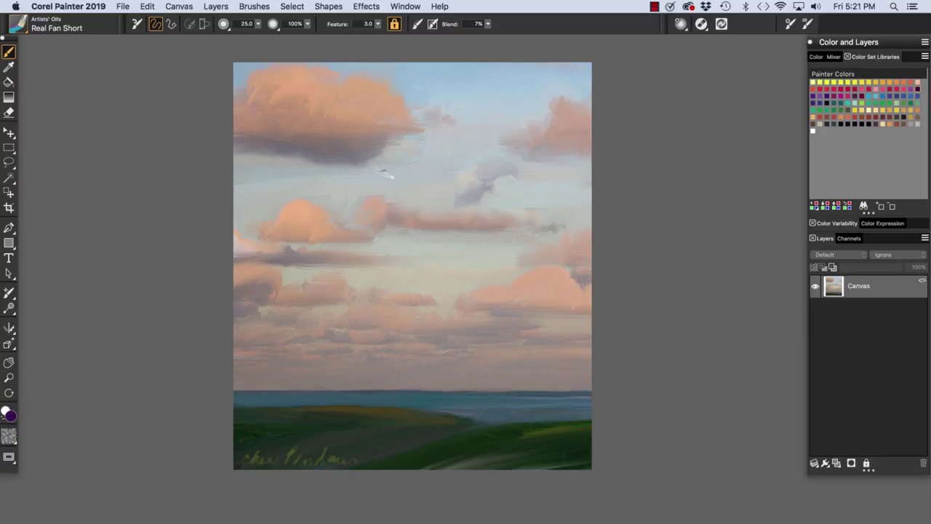
mouse_move(376, 154)
left_mouse_down()
mouse_move(445, 144)
mouse_move(509, 93)
left_mouse_up()
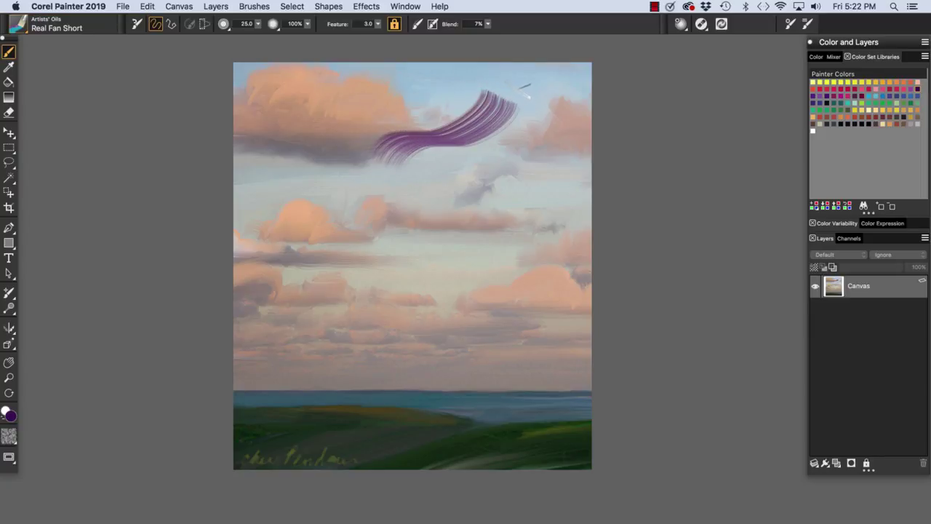
left_click(904, 88)
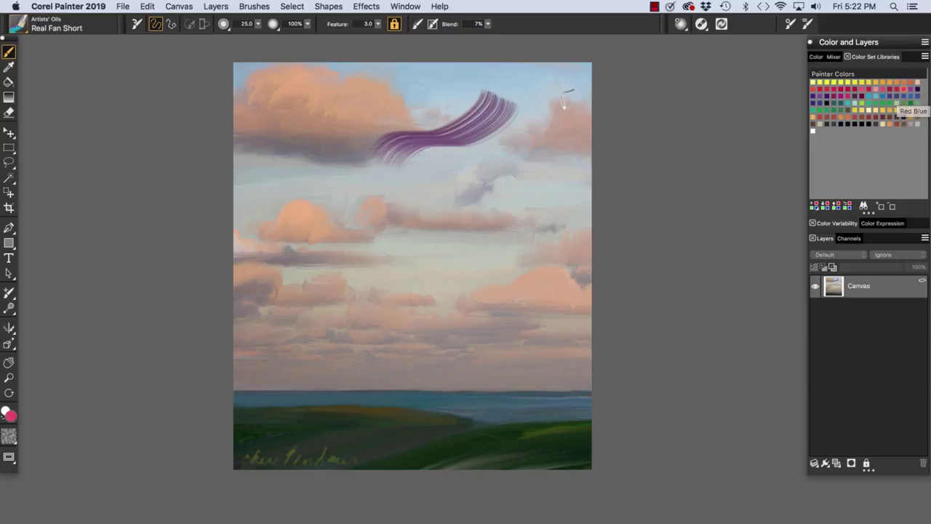
left_click_drag(527, 93, 429, 178)
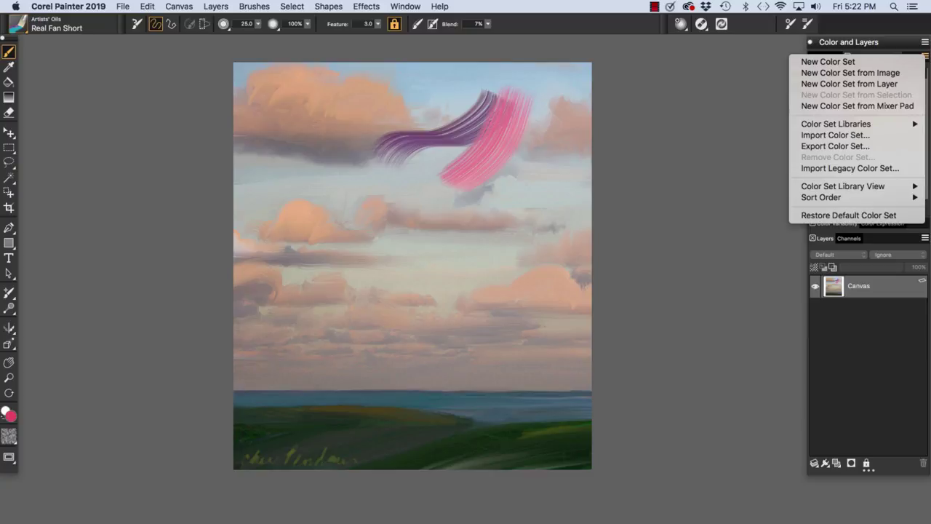
mouse_move(836, 123)
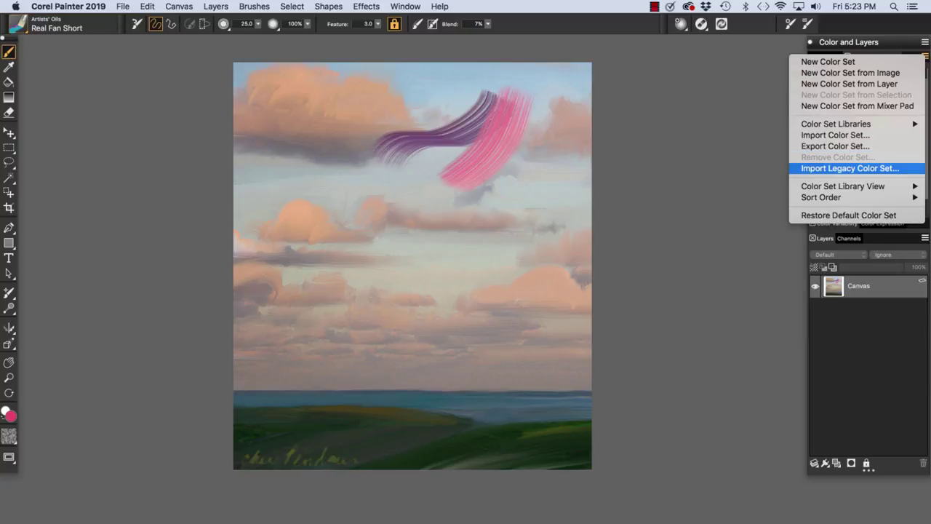
mouse_move(843, 186)
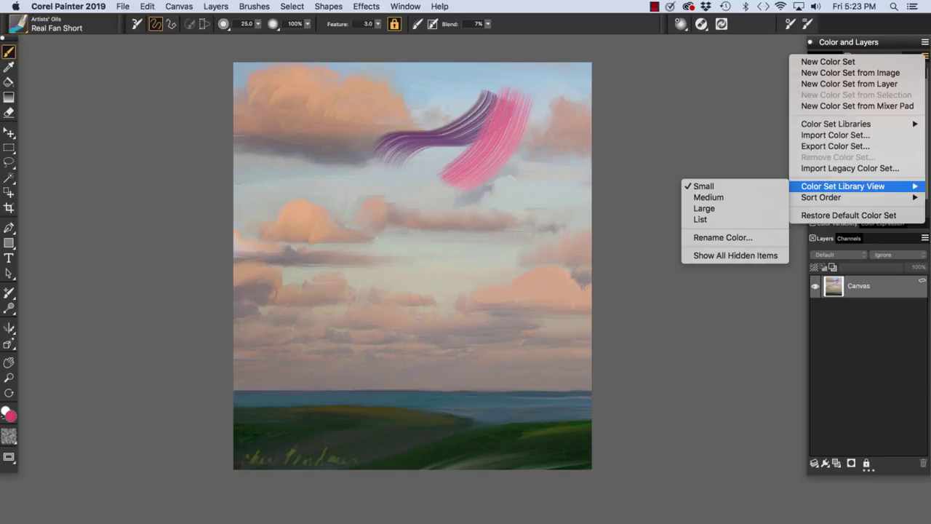
mouse_move(821, 197)
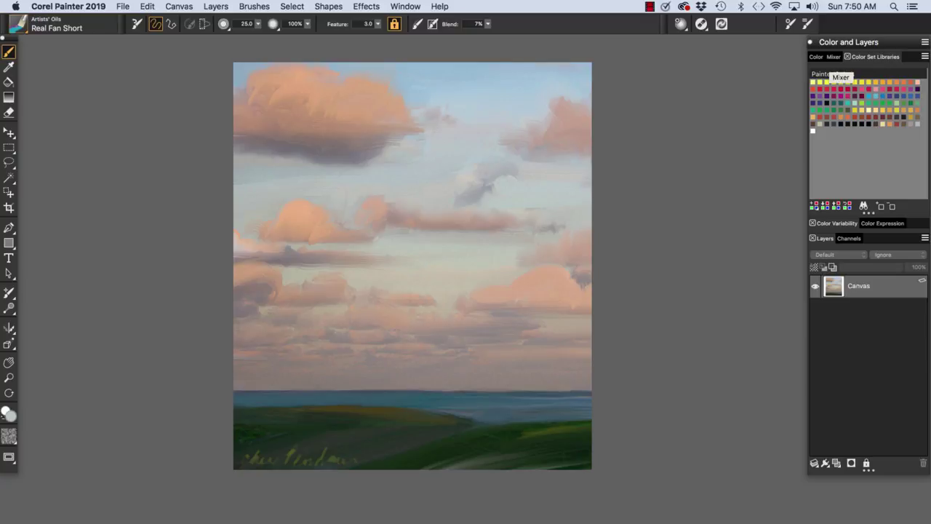
- Switch from the Mixer tab to the Color tab to show the wheel and RGB sliders
left_click(837, 57)
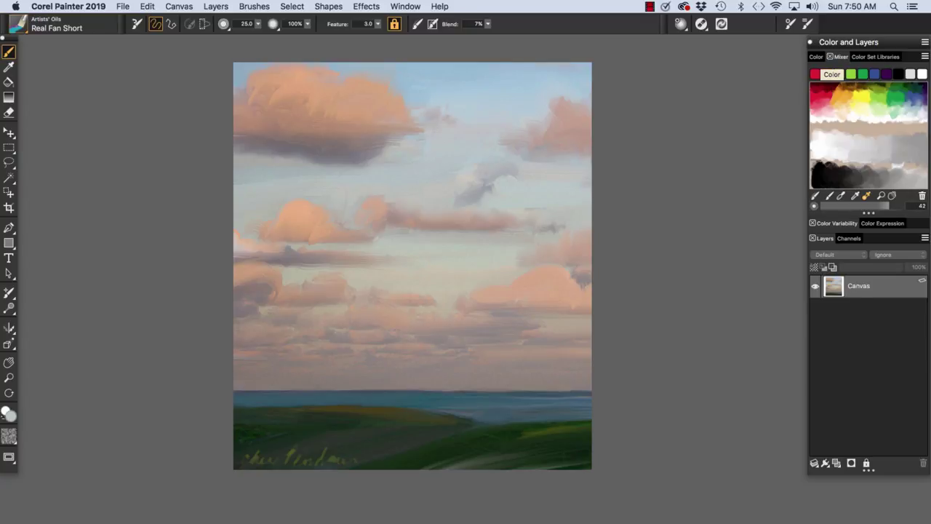
left_click(816, 57)
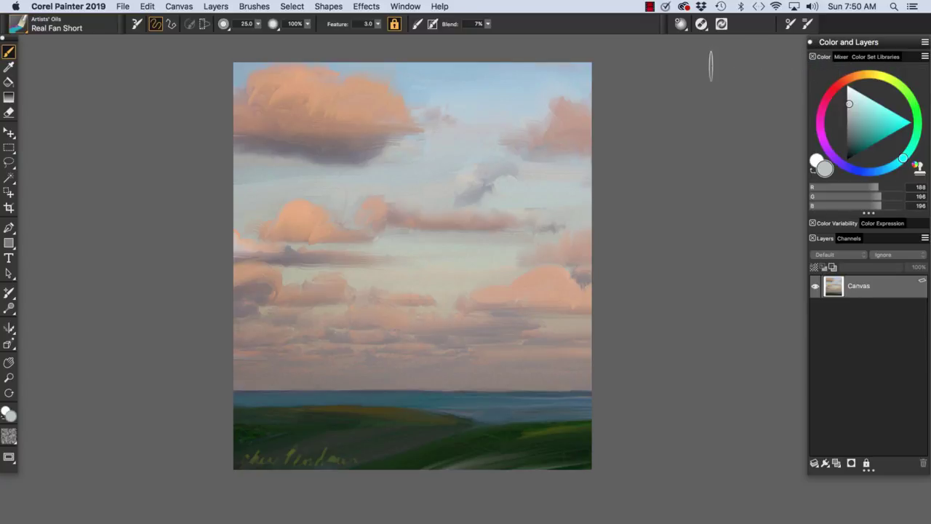